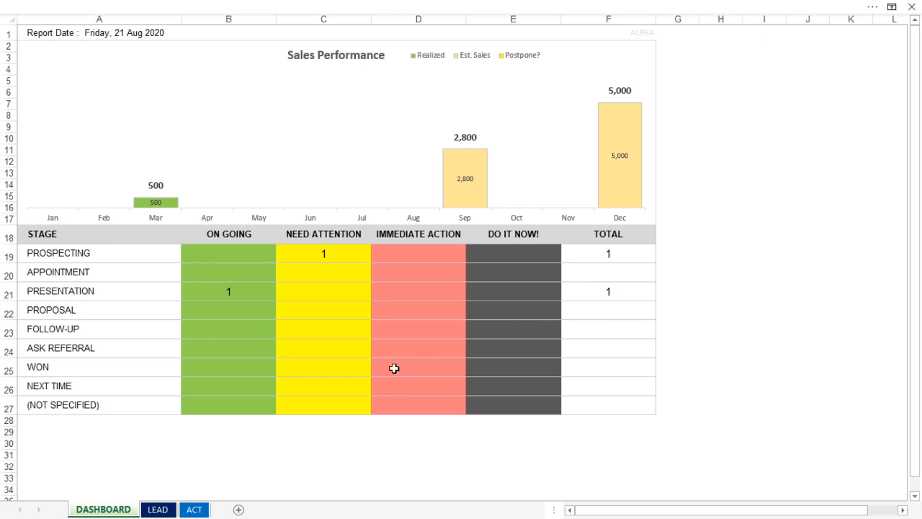
# Examine the LEAD sheet's columns from status through target date along the first lead's row
pyautogui.hotkey('ctrl', 'pagedown')
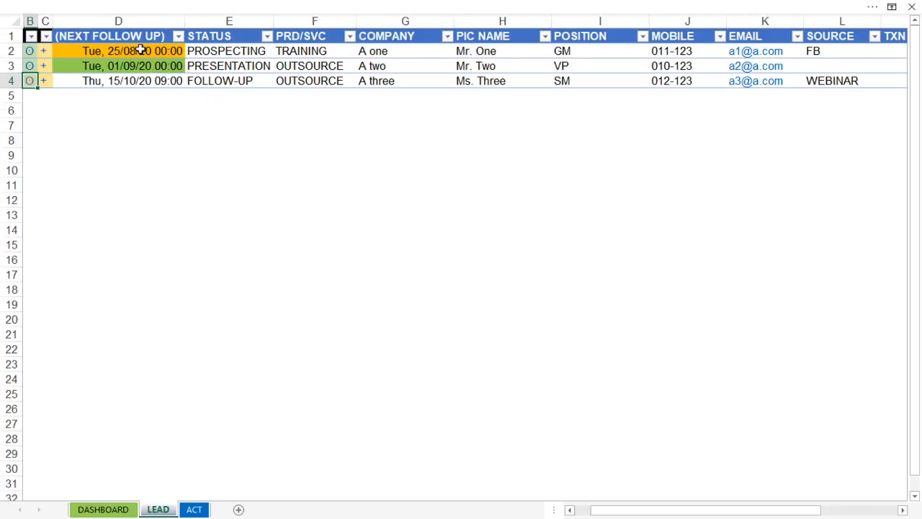
pyautogui.click(230, 63)
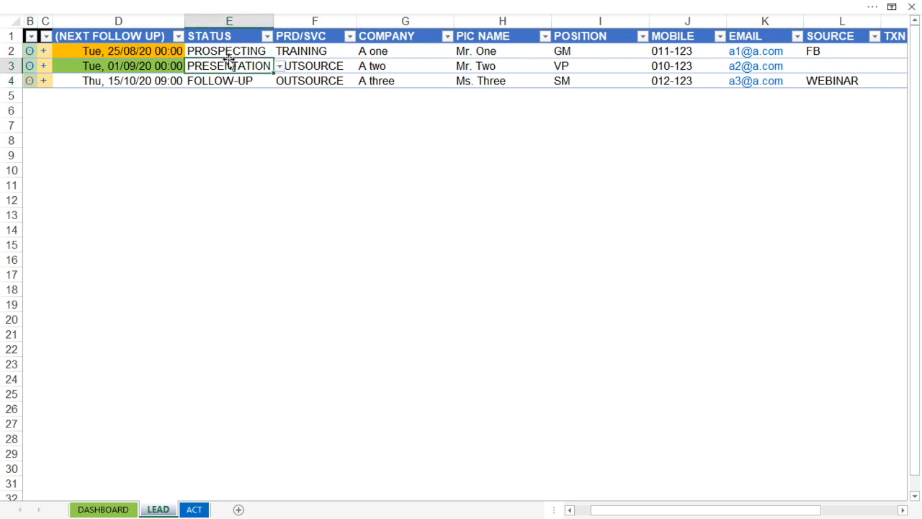
pyautogui.click(292, 54)
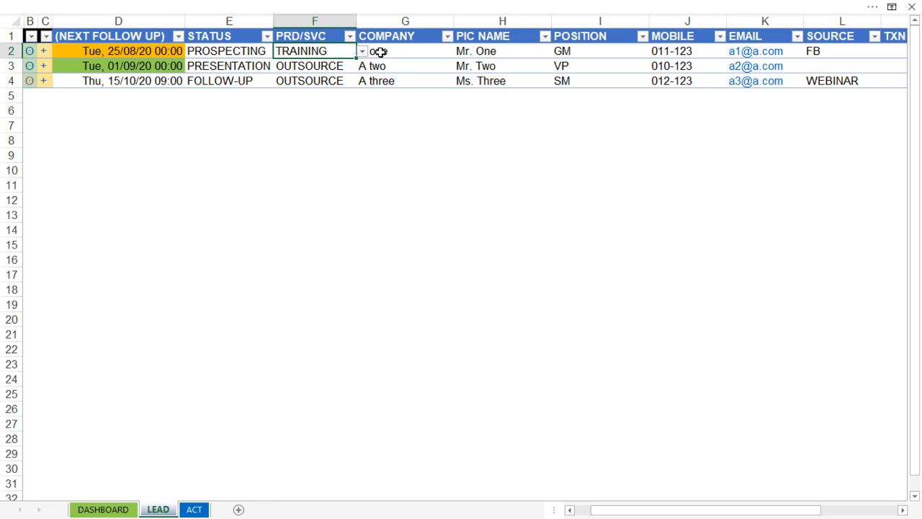
pyautogui.click(406, 53)
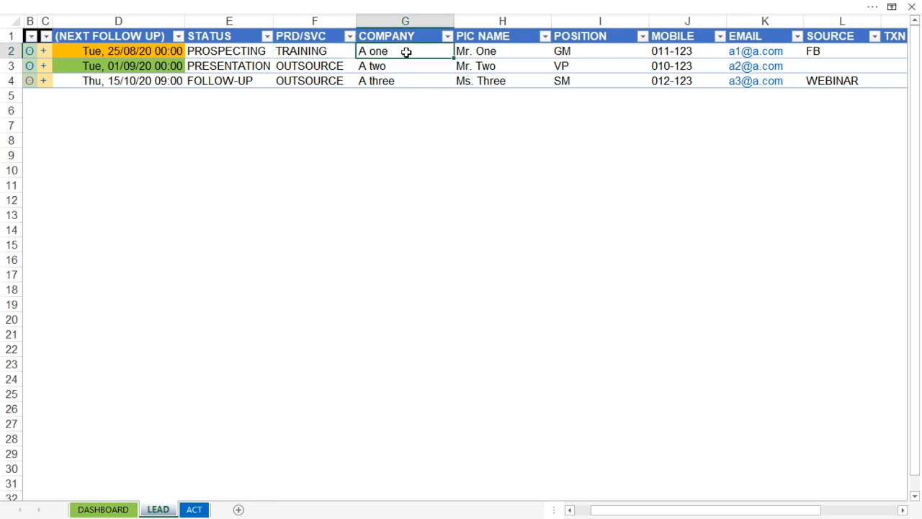
pyautogui.click(508, 50)
pyautogui.click(595, 52)
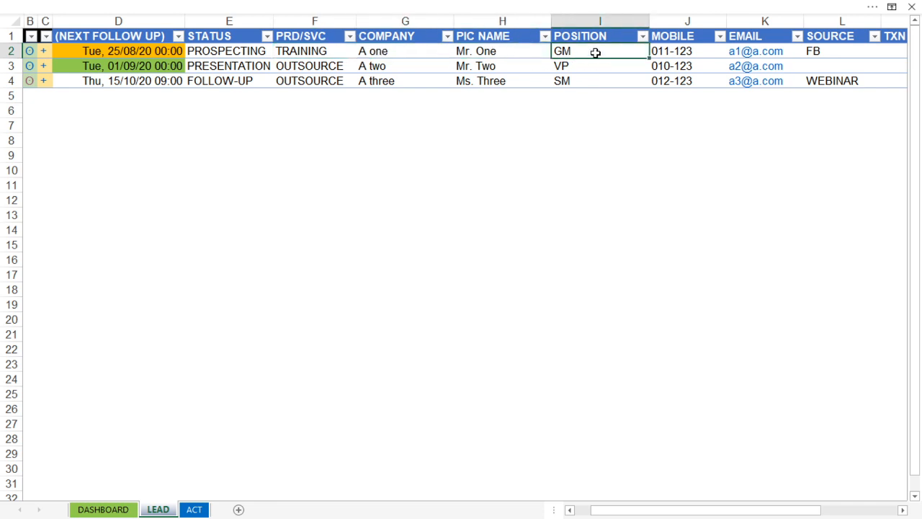
pyautogui.press('Right')
pyautogui.press('Right')
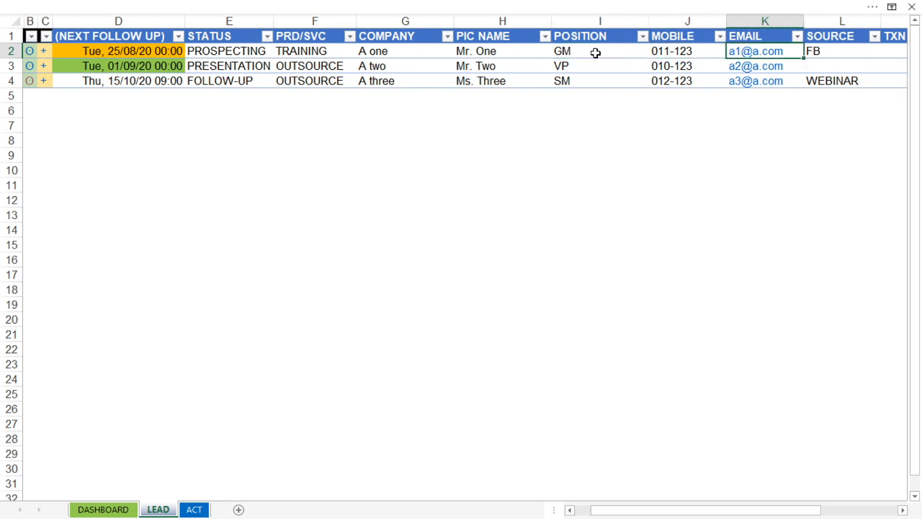
pyautogui.press('Right')
pyautogui.press('Right')
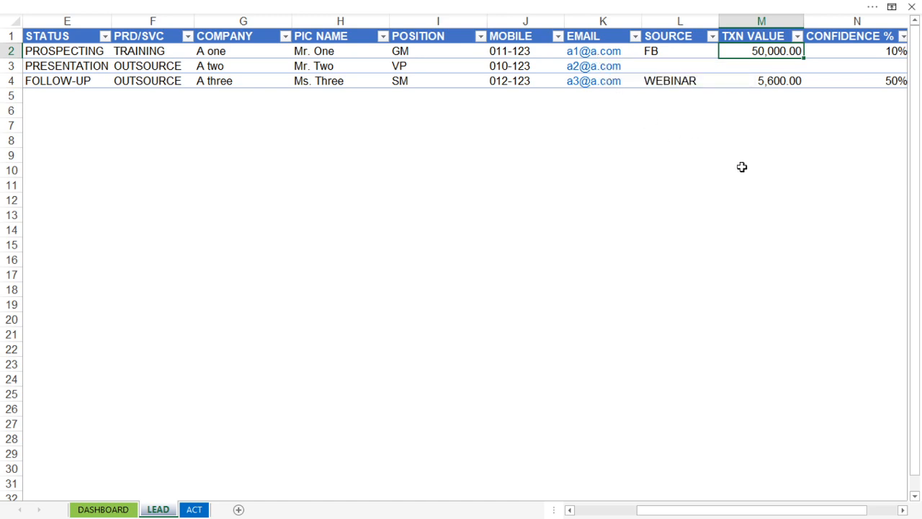
pyautogui.press('Right')
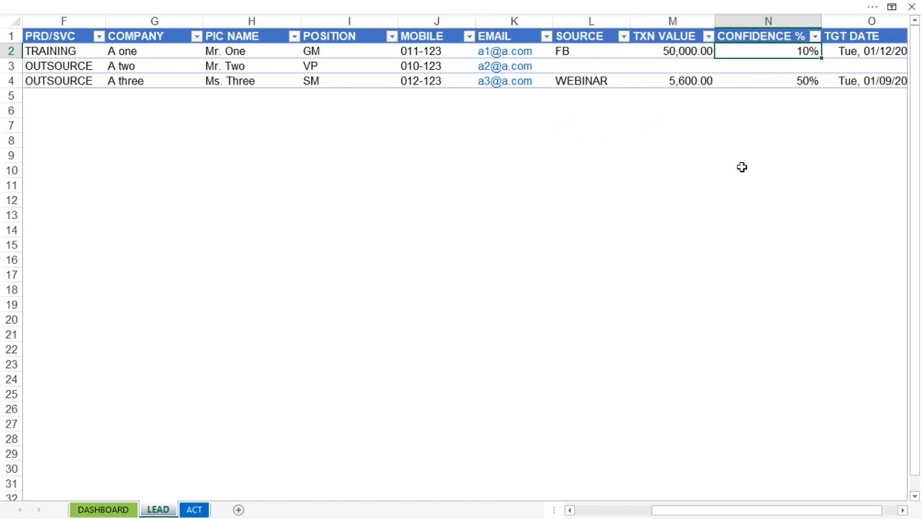
pyautogui.press('Right')
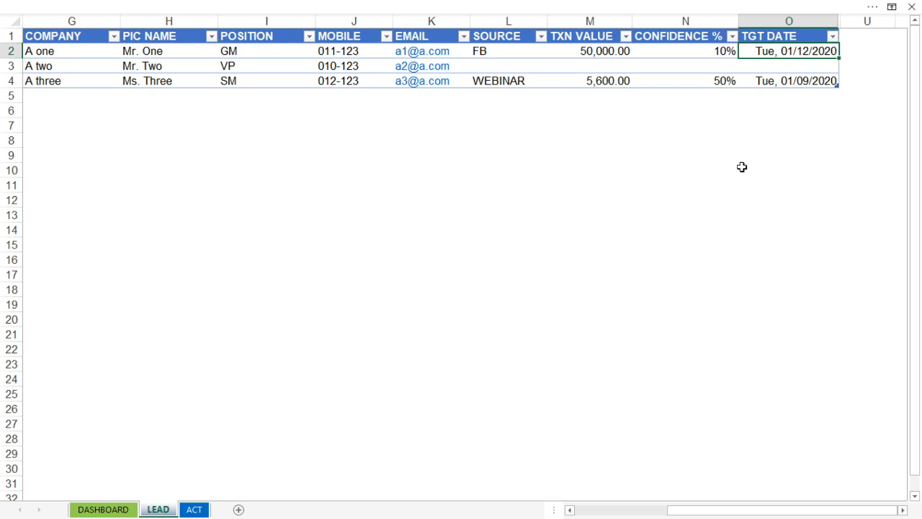
# Set the first lead's target date to 1/11 and check the Sales Performance chart on the dashboard
pyautogui.write('1/11')
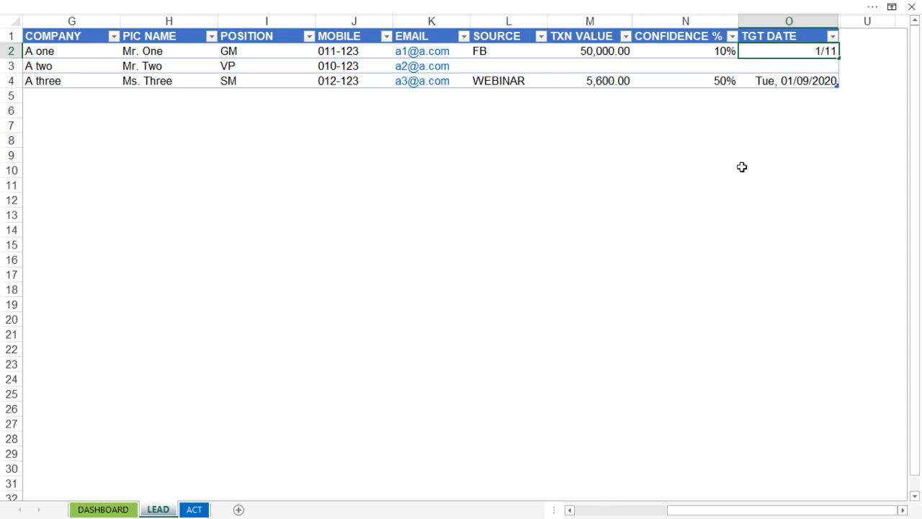
pyautogui.hotkey('ctrl', 'Return')
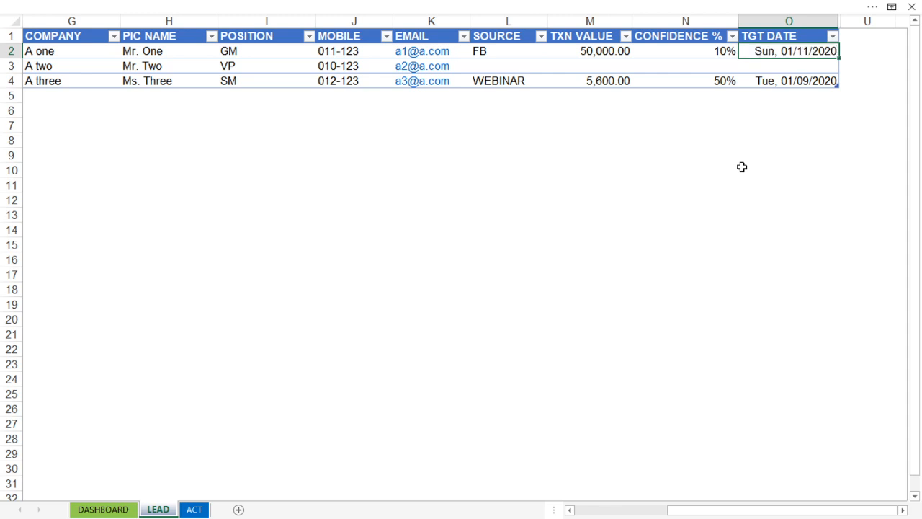
pyautogui.hotkey('ctrl', 'pageup')
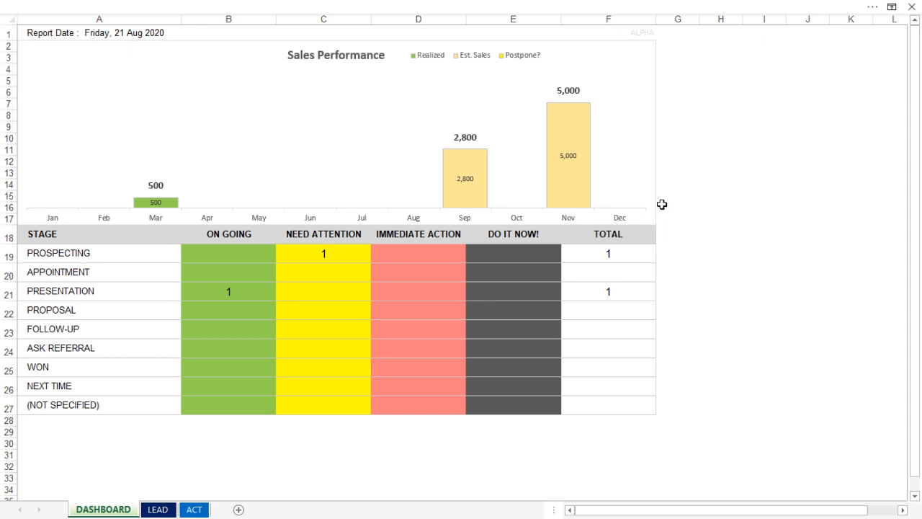
# Add a new activity for the A one training lead from the LEAD sheet and enter the correspondent's name
pyautogui.hotkey('ctrl', 'pagedown')
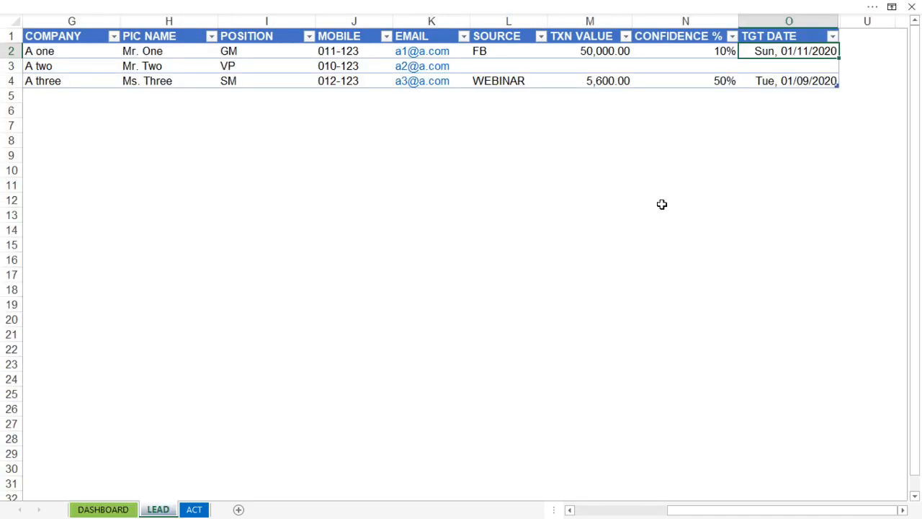
pyautogui.hotkey('ctrl', 'Left')
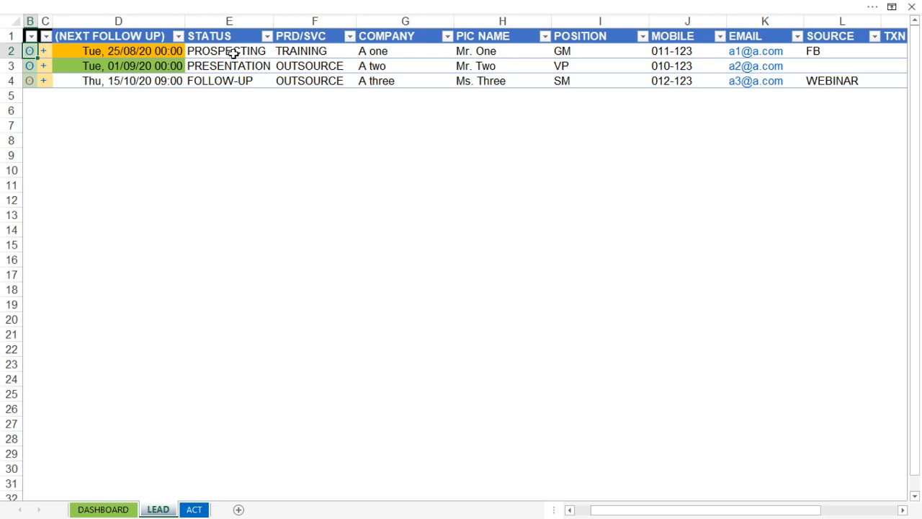
pyautogui.click(43, 54)
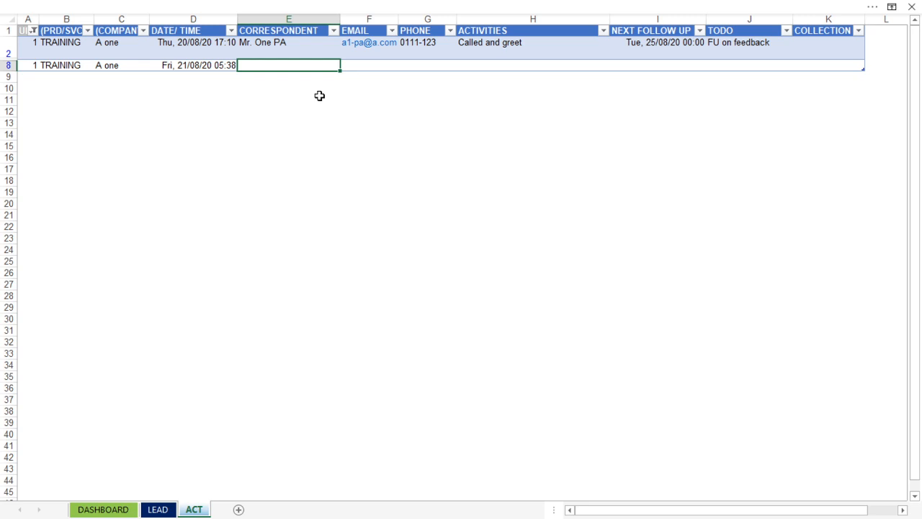
pyautogui.write('m')
pyautogui.press('BackSpace')
pyautogui.press('BackSpace')
pyautogui.write('ms. AL')
# Copy the email and phone from A one's earlier activity into the new activity row
pyautogui.click(361, 65)
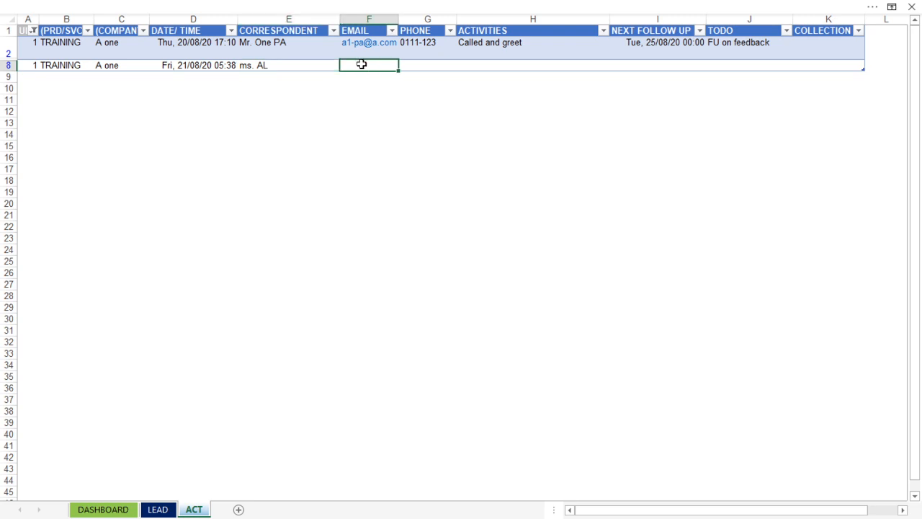
pyautogui.press('Up')
pyautogui.hotkey('ctrl', 'c')
pyautogui.press('Down')
pyautogui.hotkey('ctrl', 'v')
pyautogui.press('Right')
pyautogui.press('Up')
pyautogui.hotkey('ctrl', 'c')
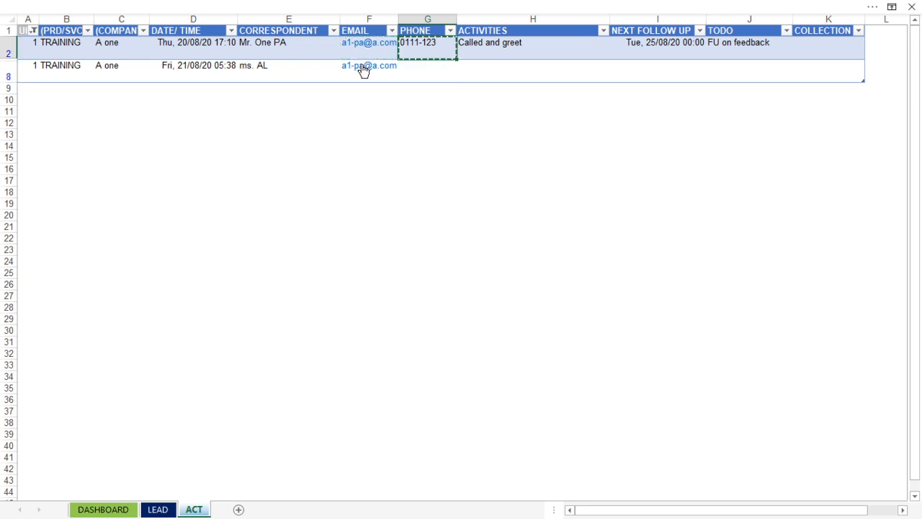
pyautogui.press('Down')
pyautogui.hotkey('ctrl', 'v')
# Enter "Arranged for appointment on next Monday" as the new record's activity description
pyautogui.press('Right')
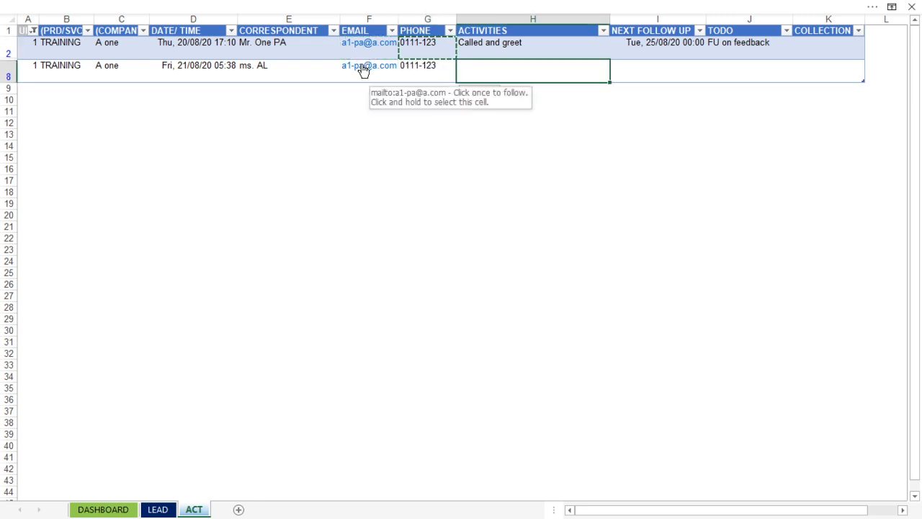
pyautogui.write('A')
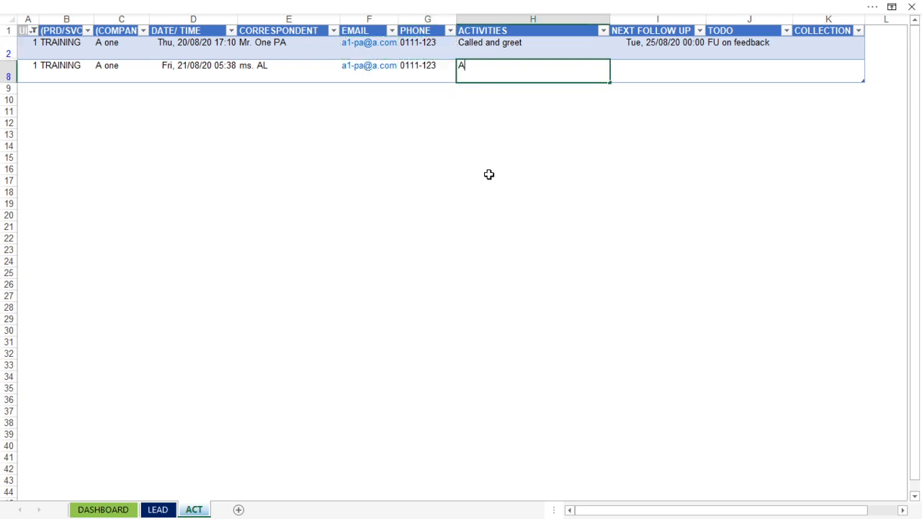
pyautogui.write('rranged for appointment on ne')
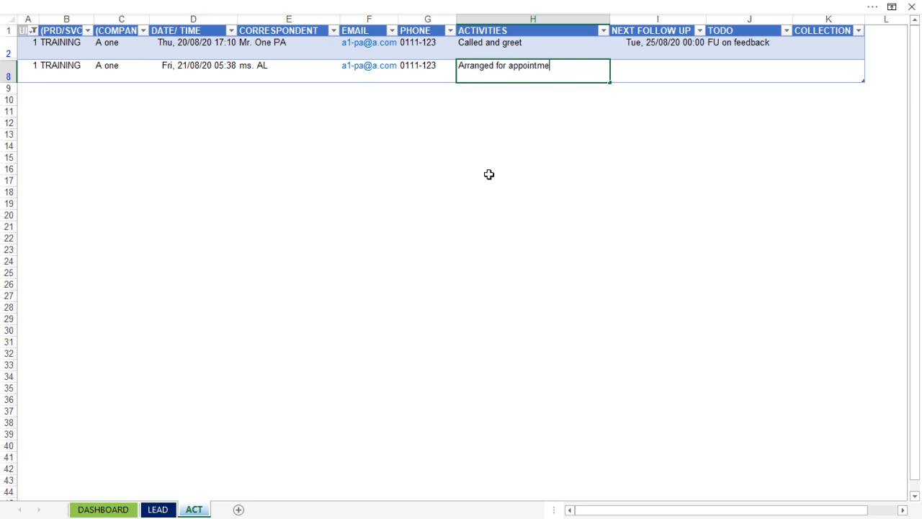
pyautogui.write('xt Monday')
pyautogui.press('Tab')
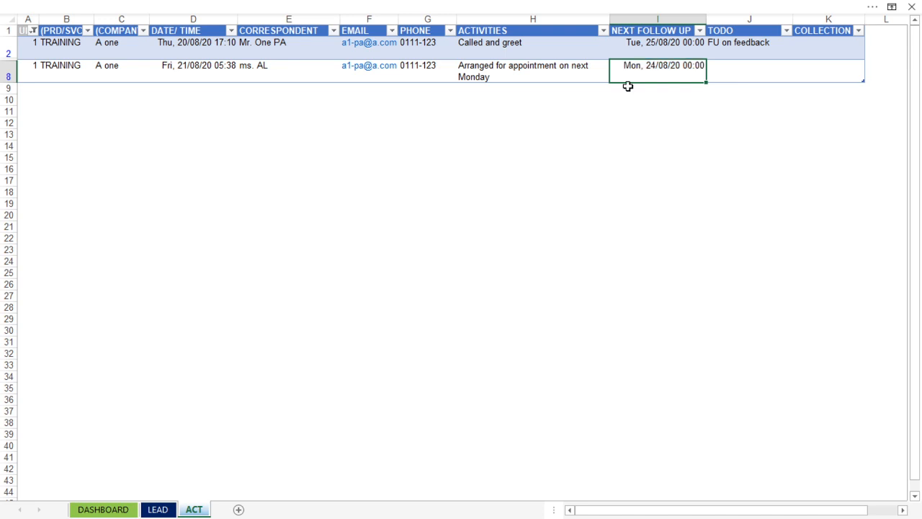
# Set the new activity's next follow-up to 24/8/2020 10 am and its to-do to "presentation on zoom"
pyautogui.press('F2')
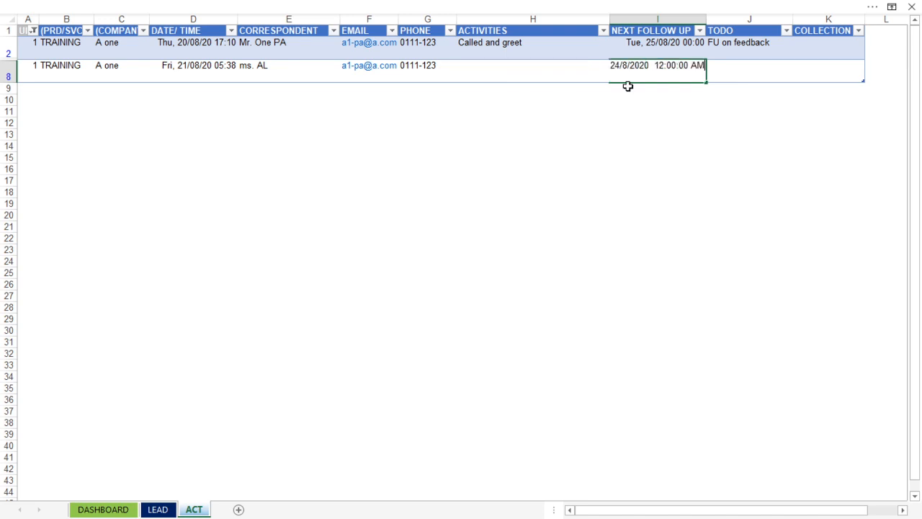
pyautogui.hotkey('shift', 'Left')
pyautogui.hotkey('shift', 'Left')
pyautogui.hotkey('shift', 'Left')
pyautogui.hotkey('shift', 'Left')
pyautogui.hotkey('shift', 'Left')
pyautogui.hotkey('shift', 'Left')
pyautogui.hotkey('shift', 'Left')
pyautogui.hotkey('shift', 'Left')
pyautogui.hotkey('shift', 'Left')
pyautogui.hotkey('shift', 'Left')
pyautogui.hotkey('shift', 'Left')
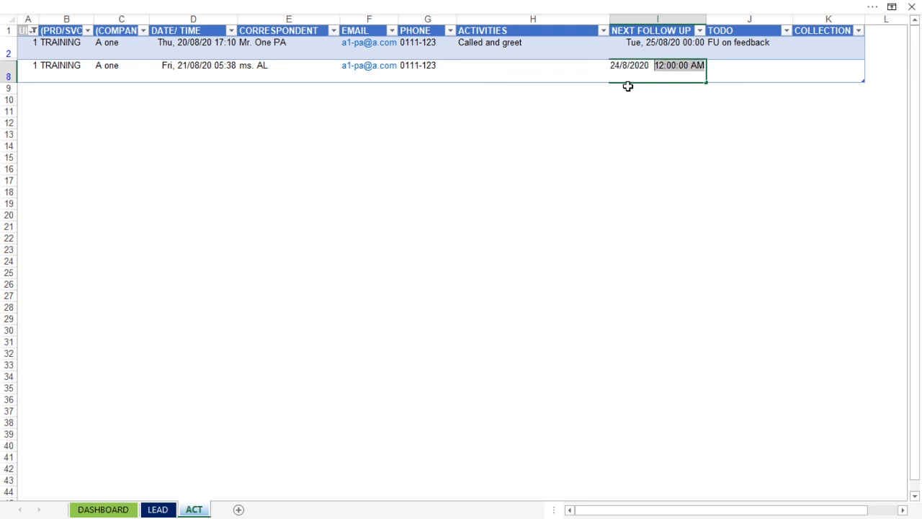
pyautogui.write('10 am')
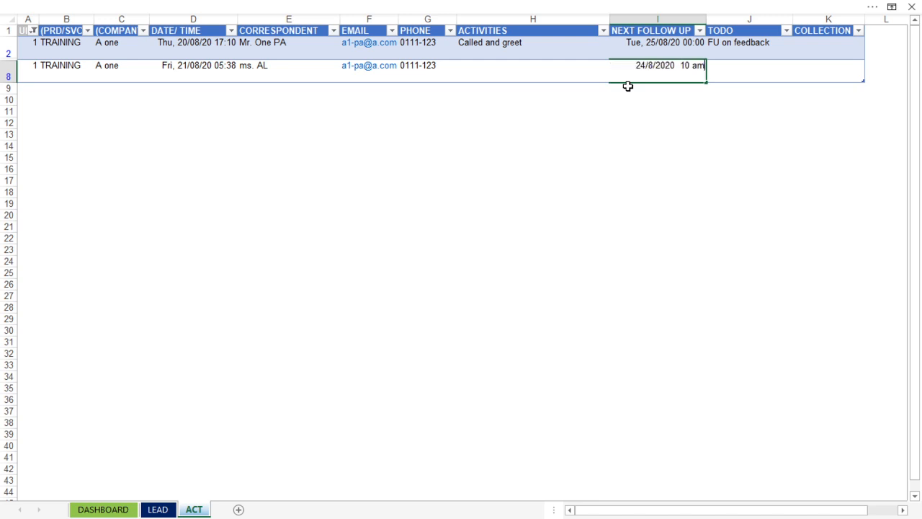
pyautogui.press('Tab')
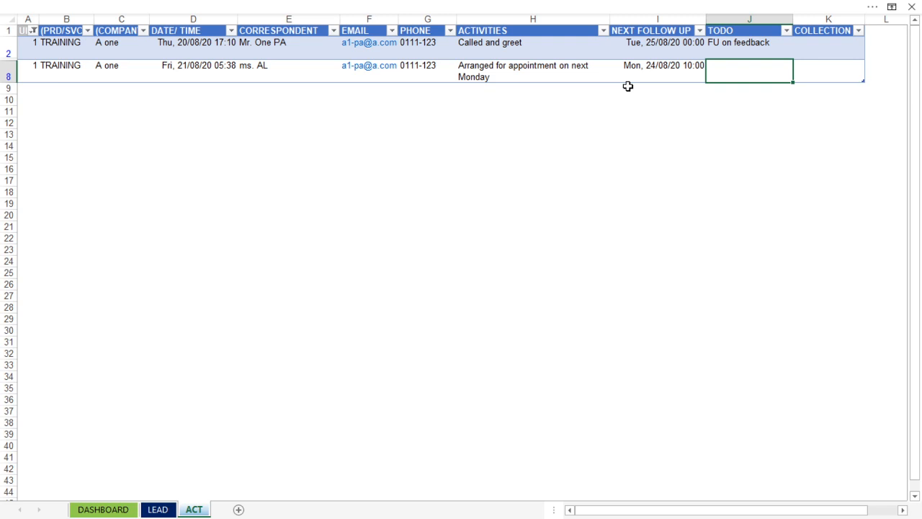
pyautogui.write('presentation on zoom')
pyautogui.press('Return')
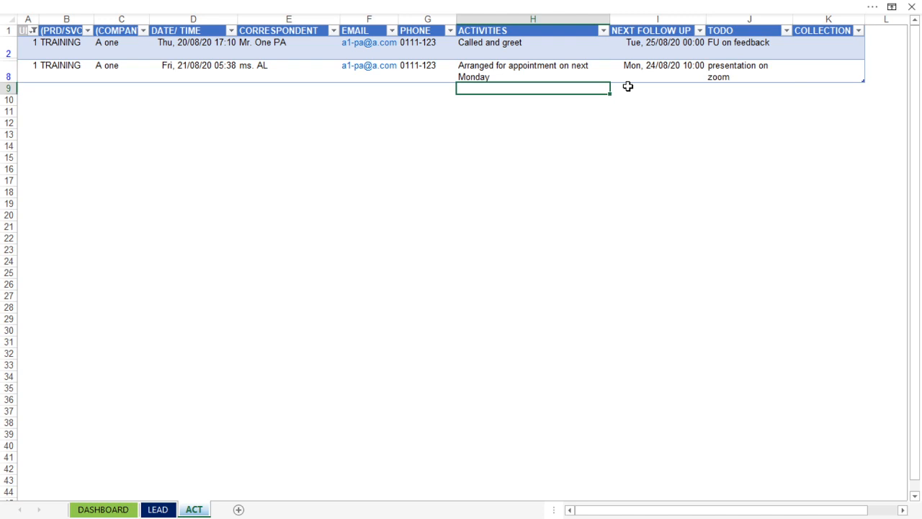
# Replace the next follow-up of A one's first activity with today's date and check the lead's follow-up on the LEAD sheet
pyautogui.hotkey('ctrl', 'pageup')
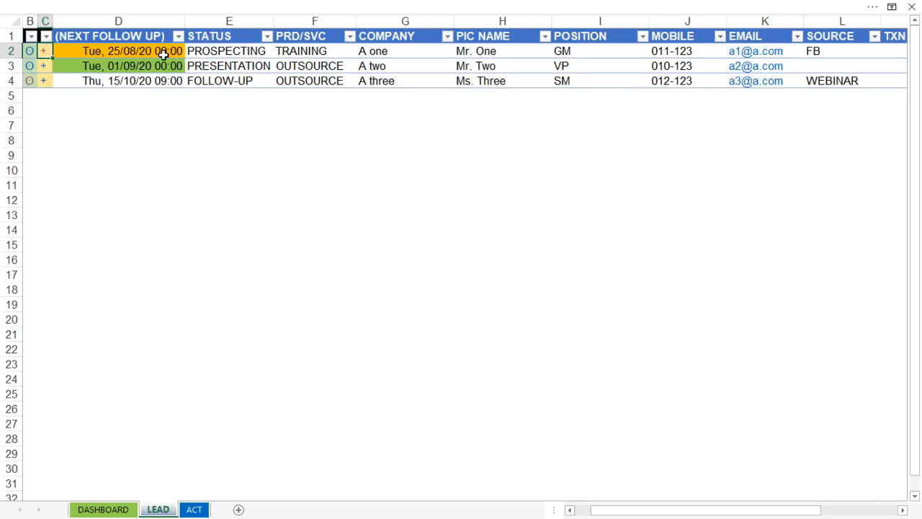
pyautogui.click(150, 56)
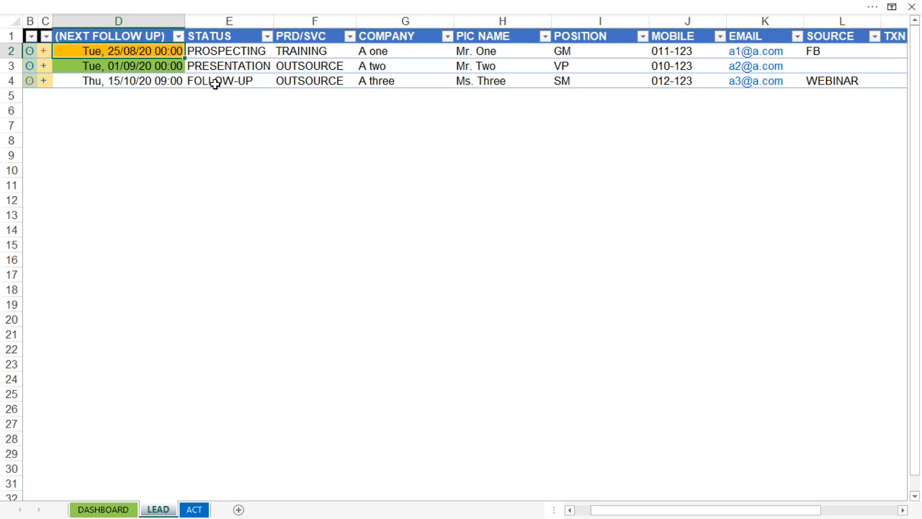
pyautogui.hotkey('ctrl', 'pagedown')
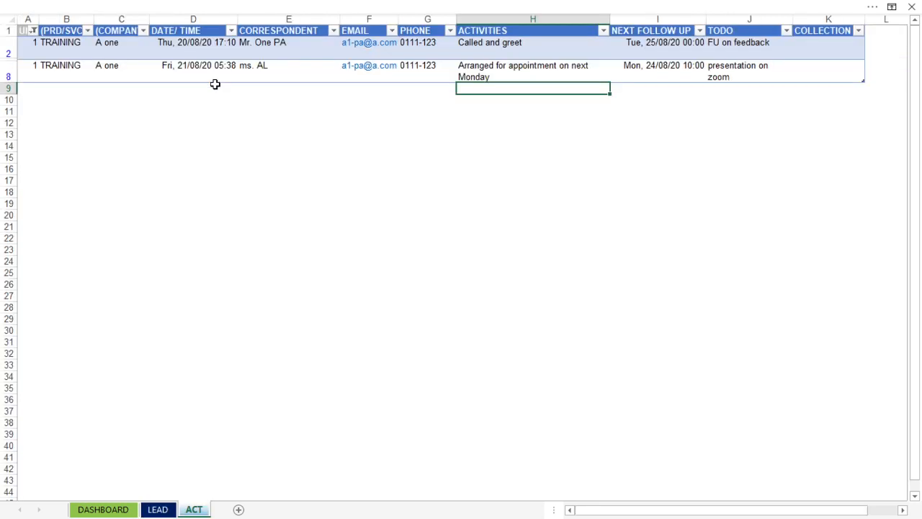
pyautogui.click(639, 52)
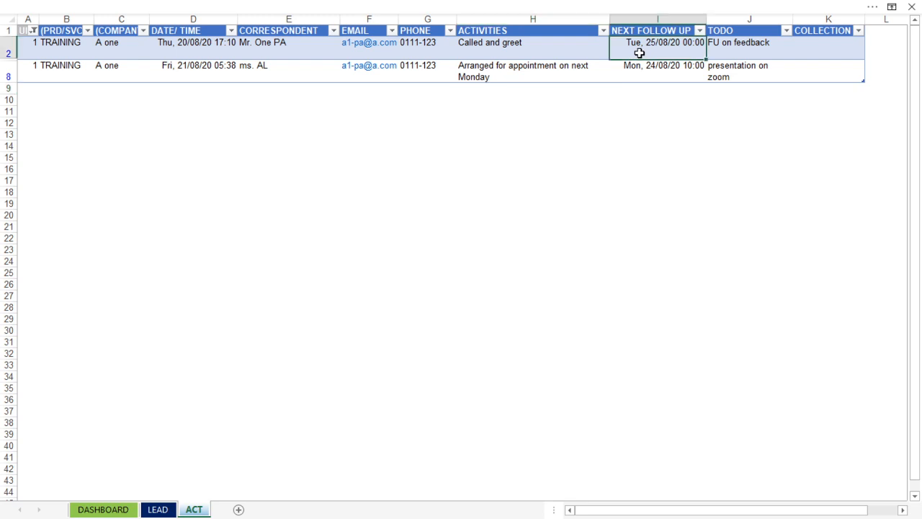
pyautogui.hotkey('ctrl', ';')
pyautogui.hotkey('ctrl', 'Return')
pyautogui.hotkey('ctrl', 'pageup')
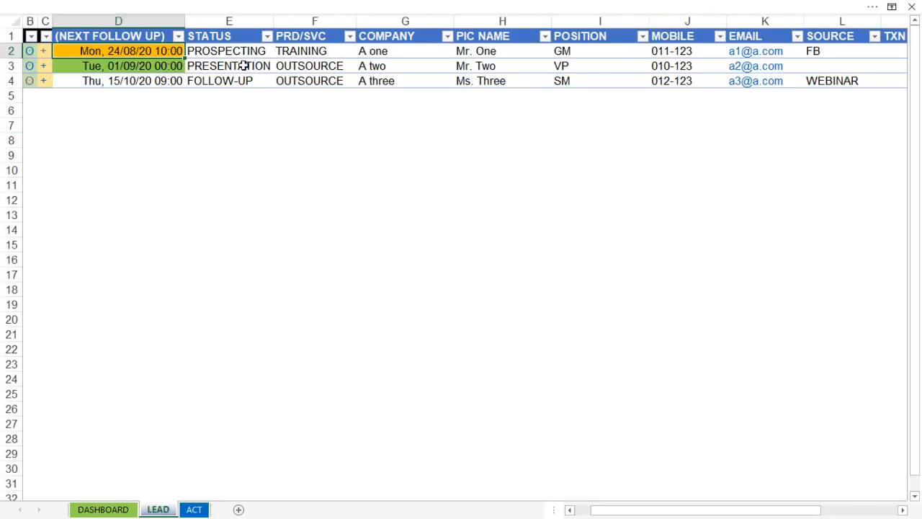
# Show only the A two lead's activities and review its collection entry and latest activity date
pyautogui.click(141, 83)
pyautogui.click(131, 67)
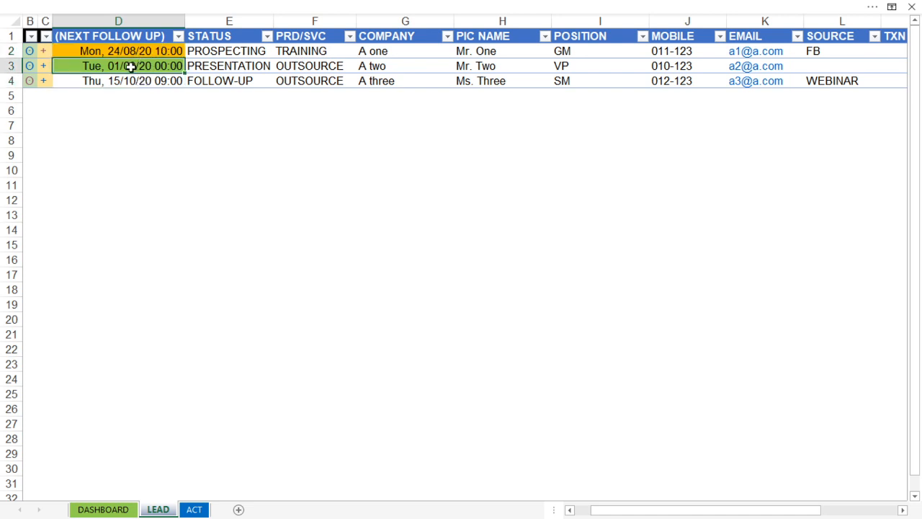
pyautogui.click(30, 68)
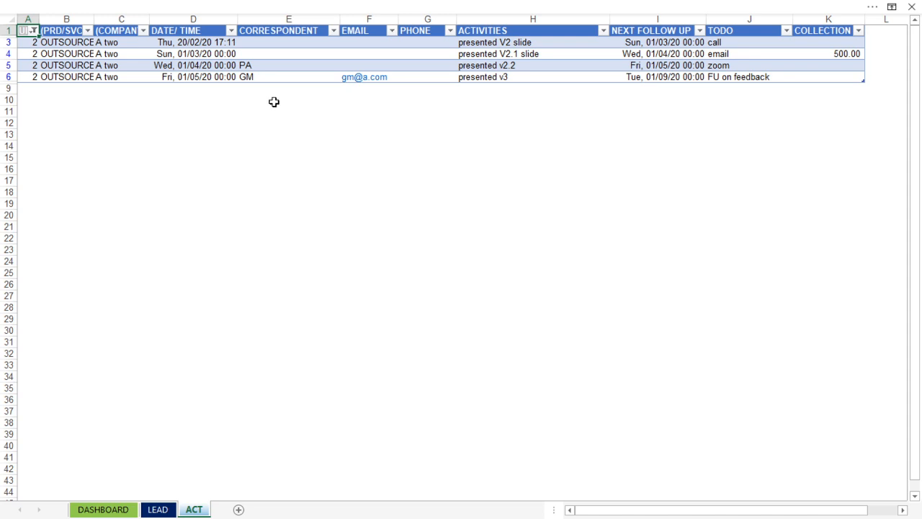
pyautogui.click(815, 55)
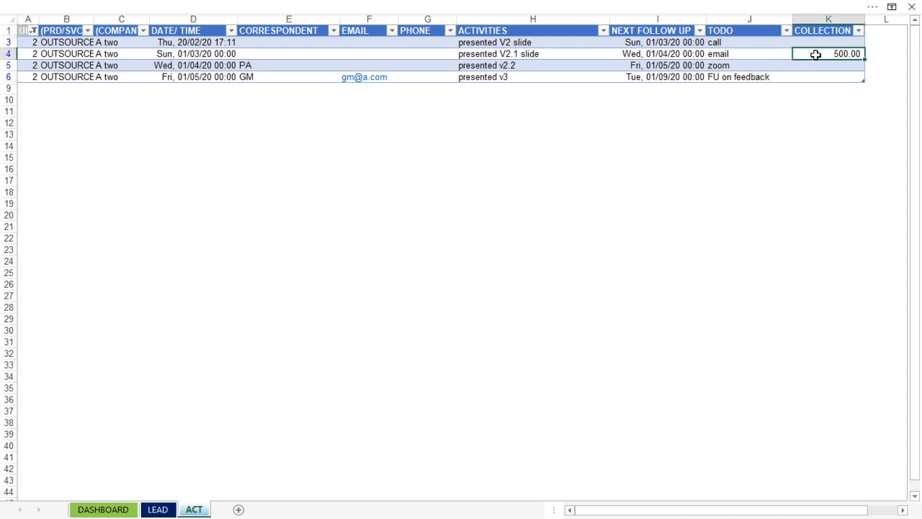
pyautogui.click(192, 77)
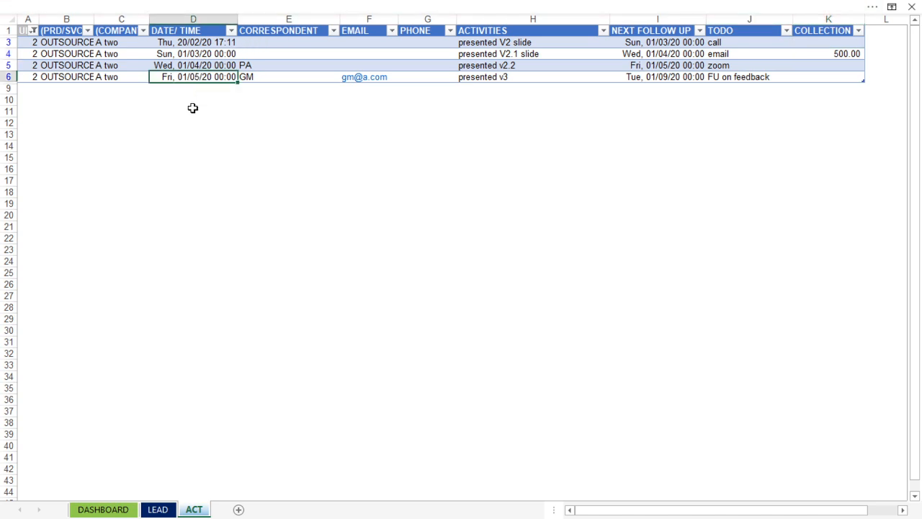
# Enter a collection of 500 for A two's "presented v3" activity and check the dashboard chart
pyautogui.click(846, 76)
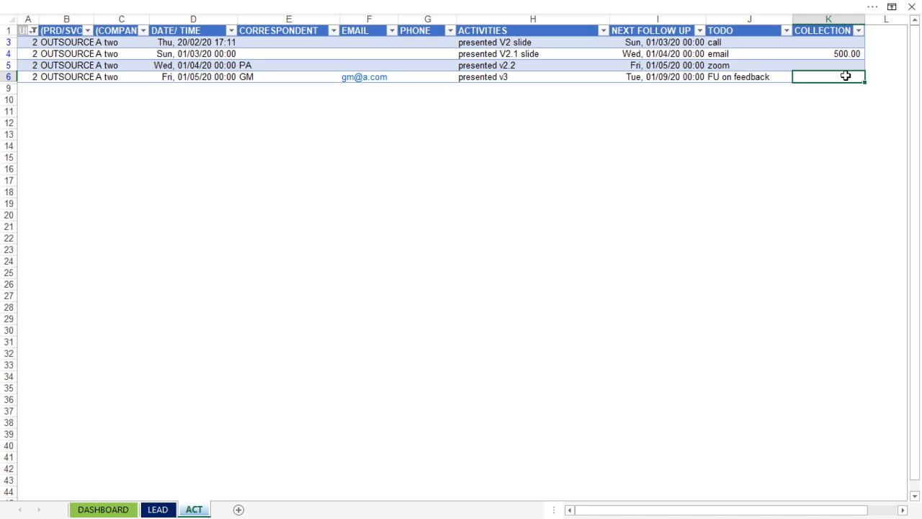
pyautogui.write('500')
pyautogui.hotkey('ctrl', 'Return')
pyautogui.click(119, 510)
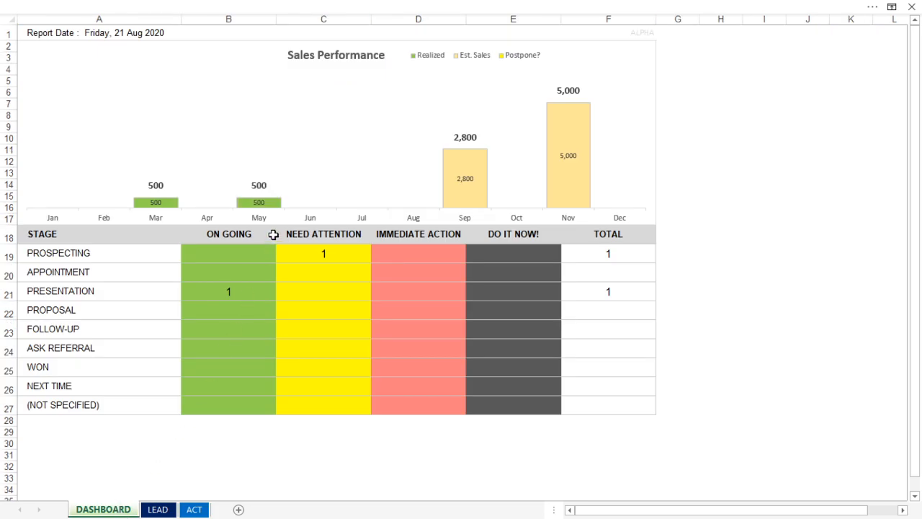